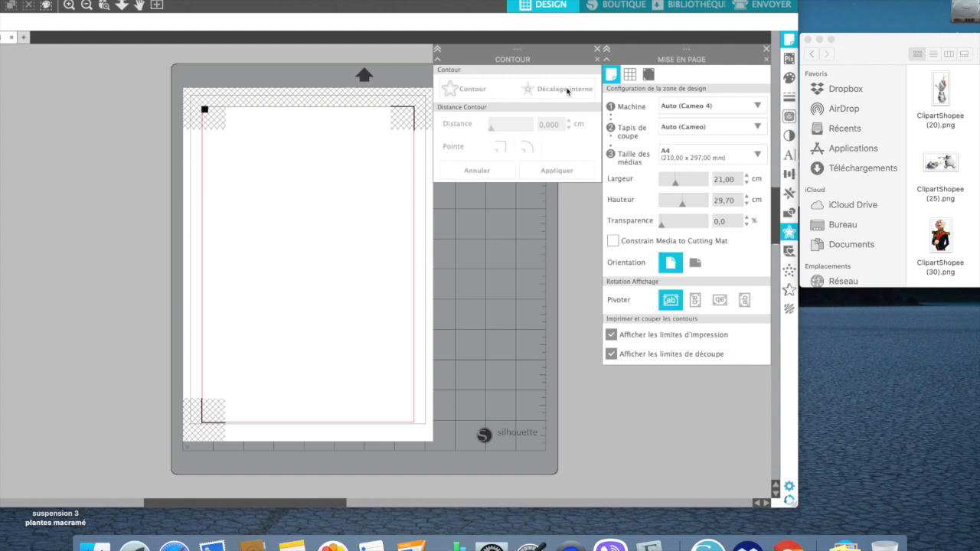
View the Silhouette Studio version information and close it.
left_click_drag(398, 0, 571, 0)
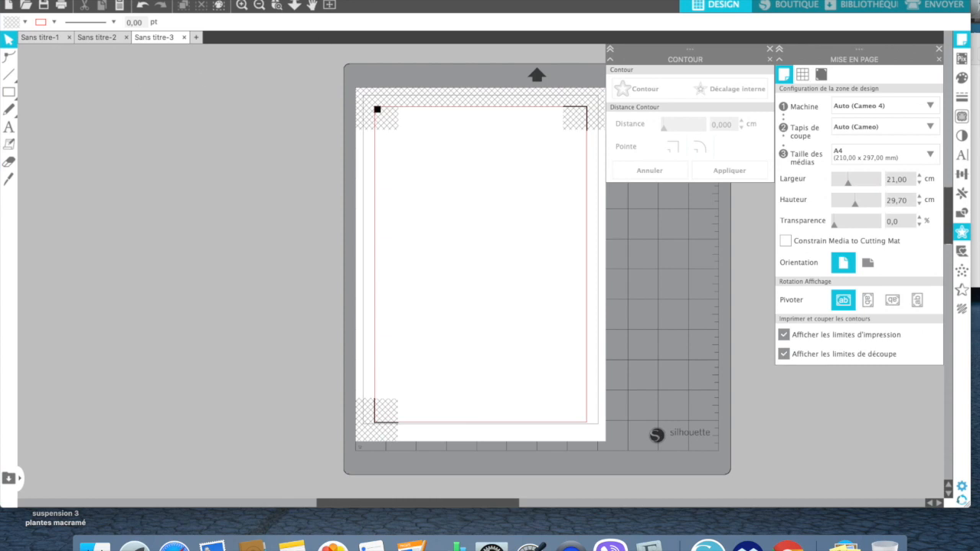
left_click(67, 0)
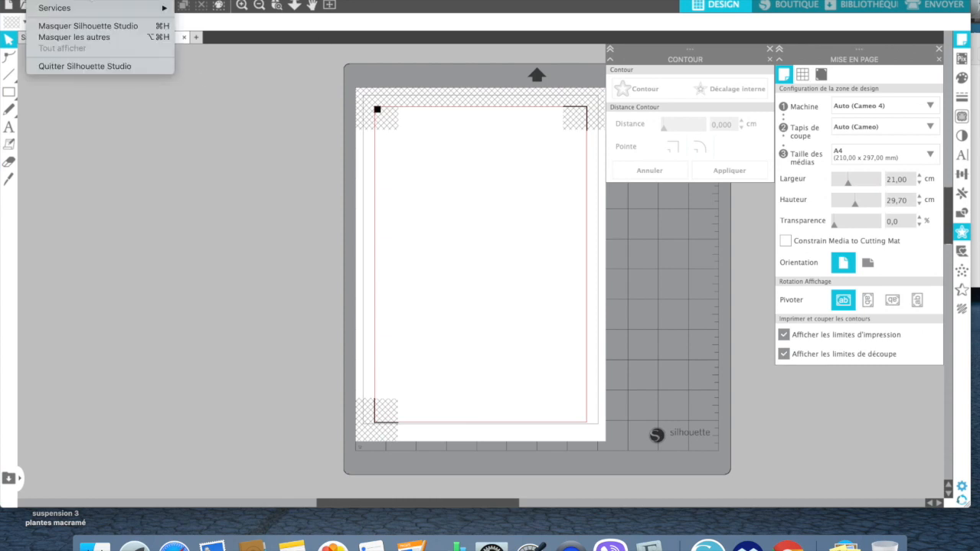
left_click(77, 0)
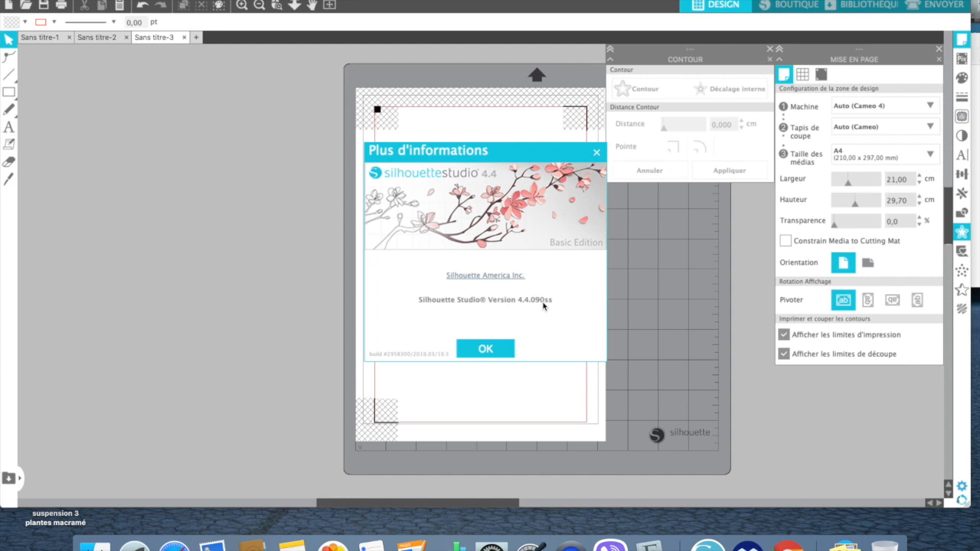
left_click(598, 152)
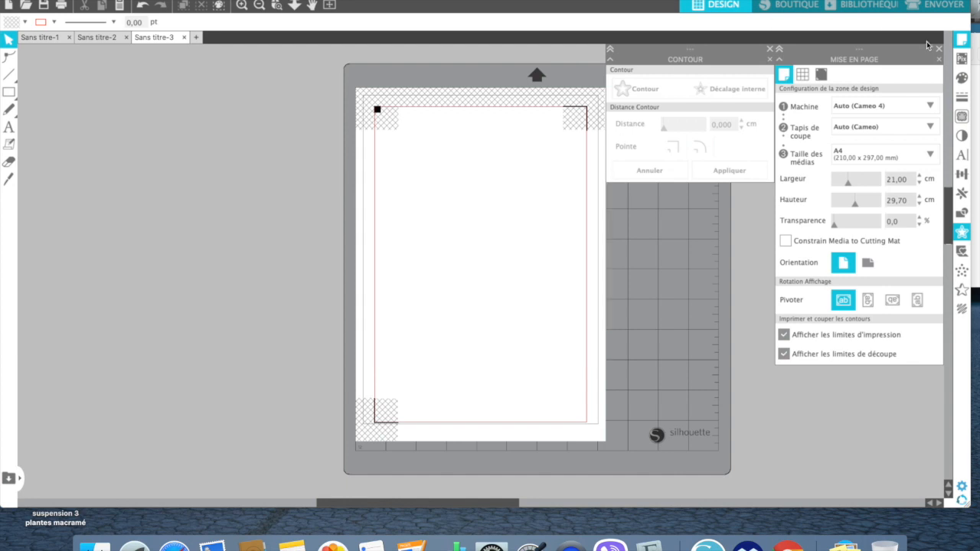
Bring the ClipartShopee_pt3 folder window into view and preview ClipartShopee (23).png, closing the preview again.
left_click_drag(903, 0, 809, 0)
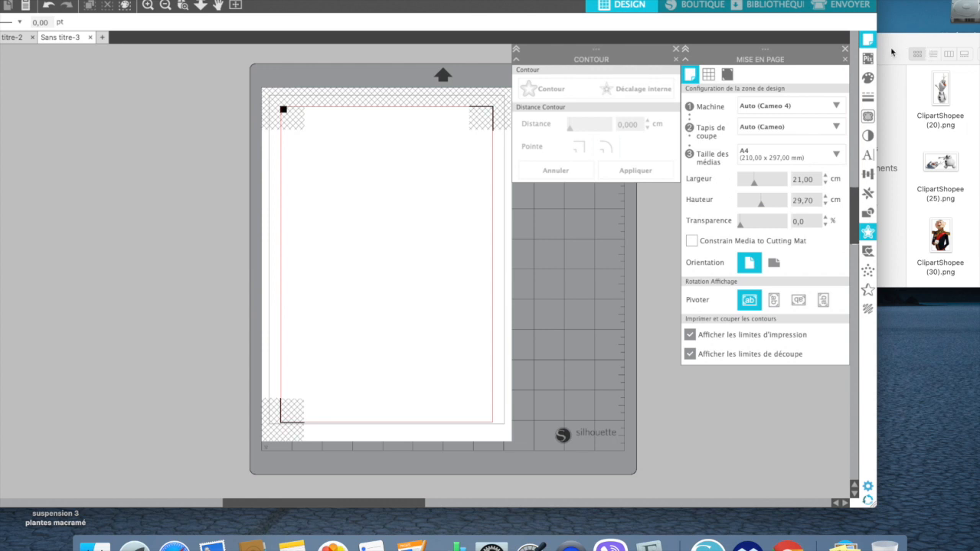
left_click(892, 52)
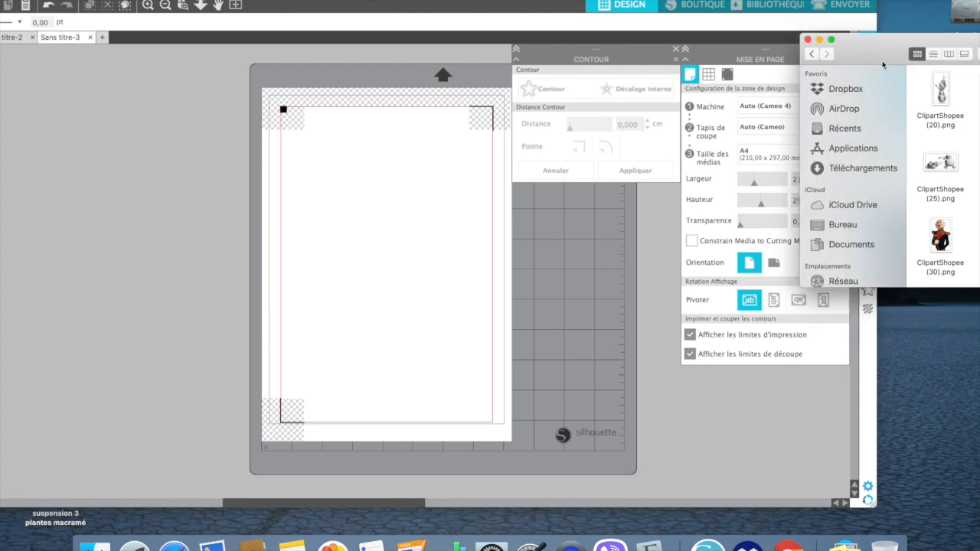
left_click_drag(882, 55, 624, 27)
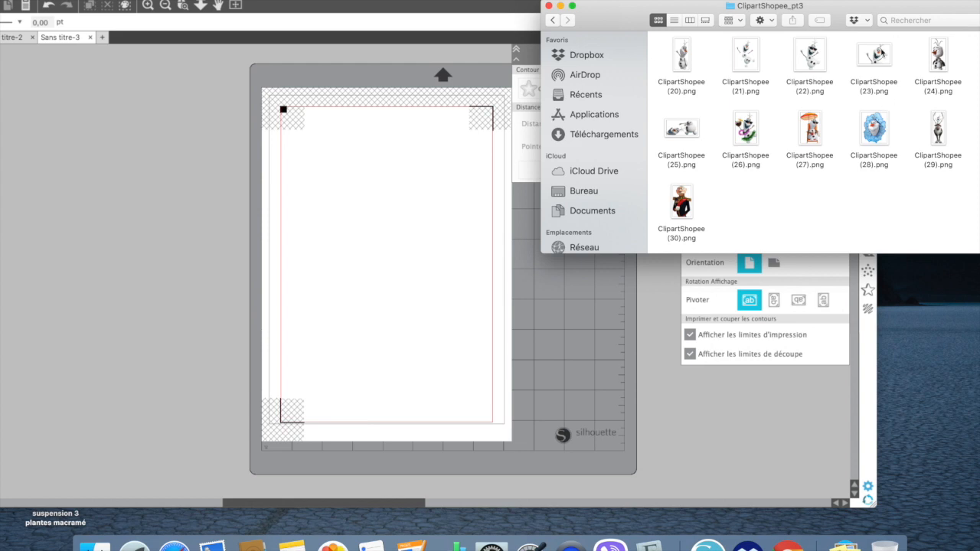
left_click(884, 53)
double_click(884, 52)
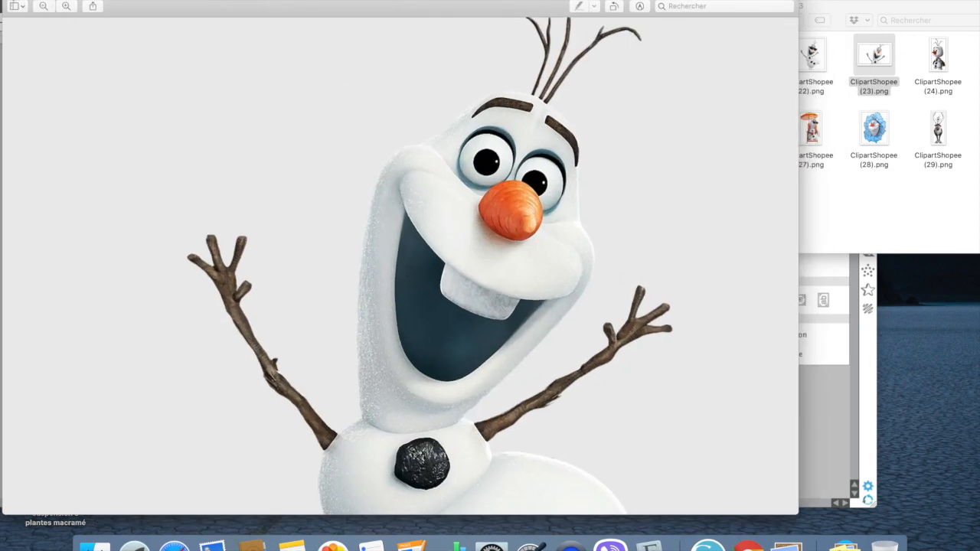
key("super+w")
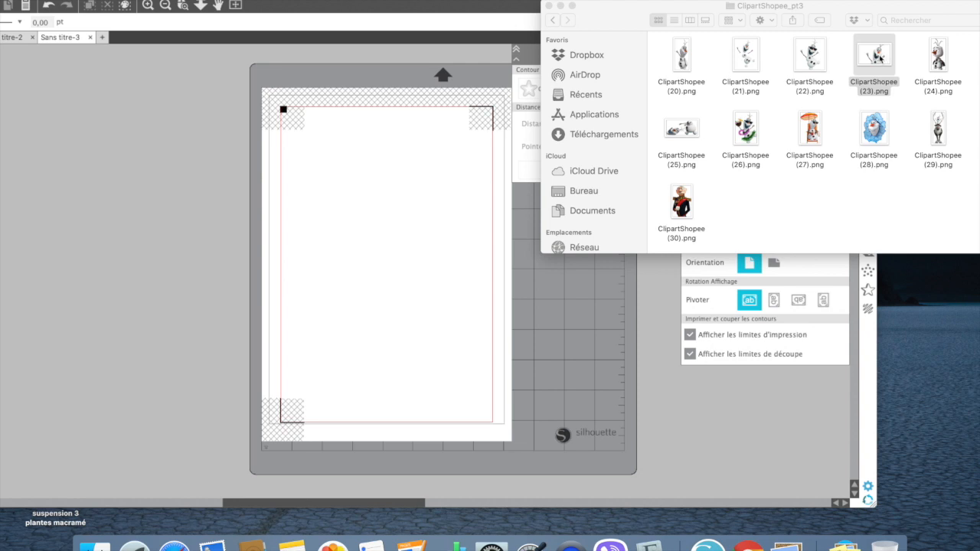
Place ClipartShopee (23).png on the A4 page inside the cutting area and close the folder window.
left_click_drag(879, 56, 375, 264)
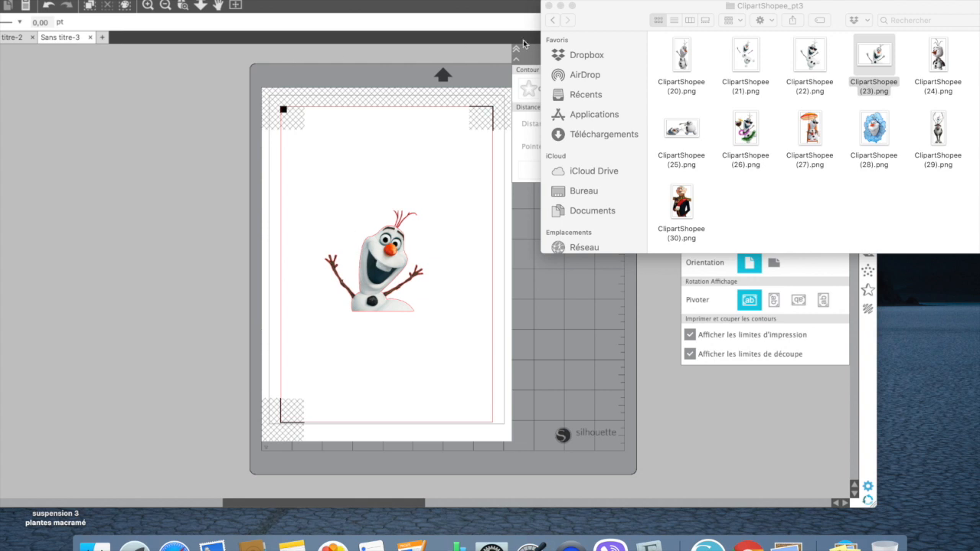
left_click(548, 5)
left_click_drag(371, 299, 375, 258)
left_click(374, 337)
key("z")
left_click_drag(307, 158, 445, 286)
scroll(445, 289, "right", 3)
scroll(445, 289, "down", 1)
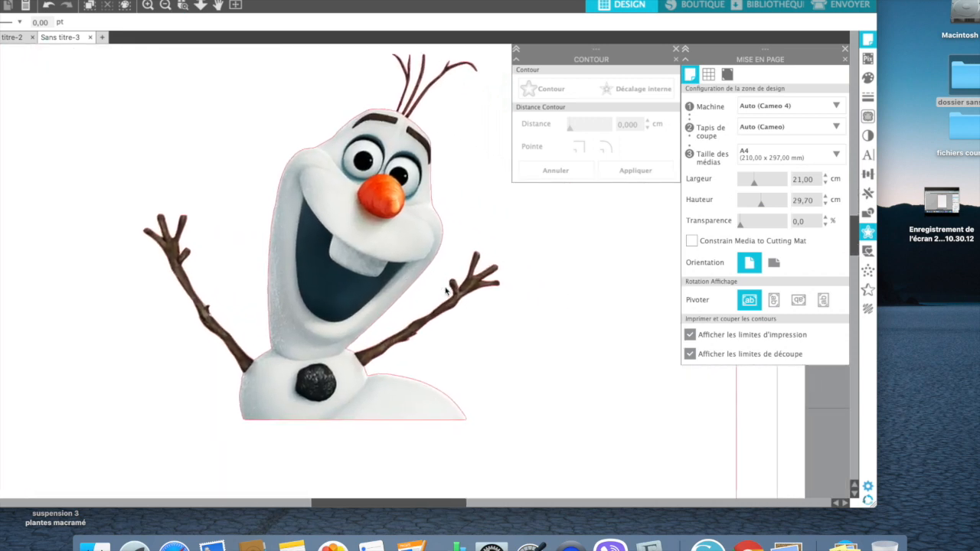
Simplify the points of the snowman's cut outline and leave point editing.
double_click(439, 227)
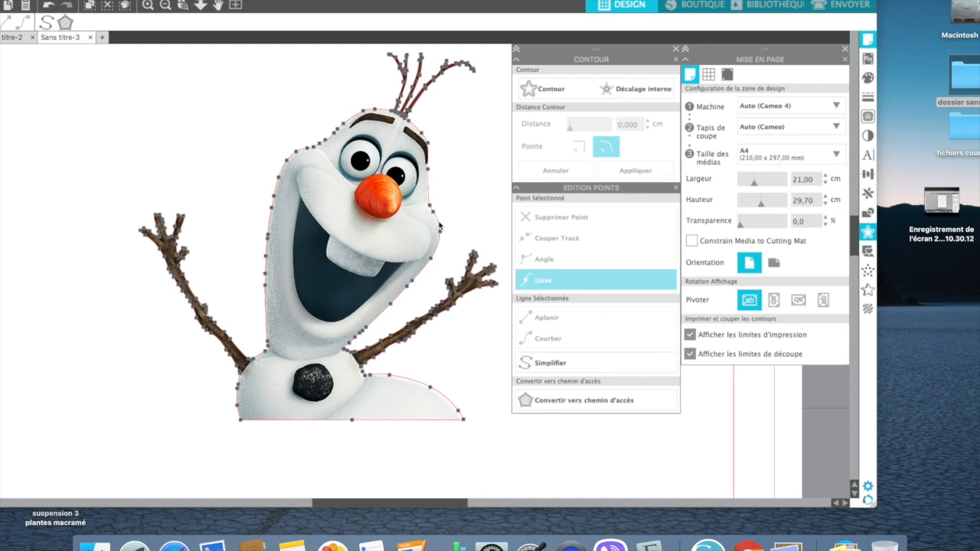
left_click(566, 366)
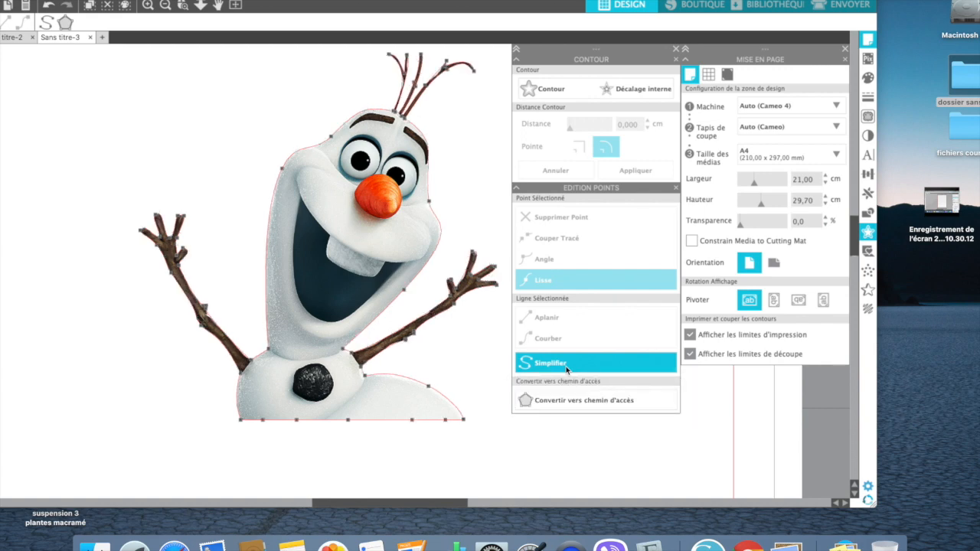
left_click(676, 49)
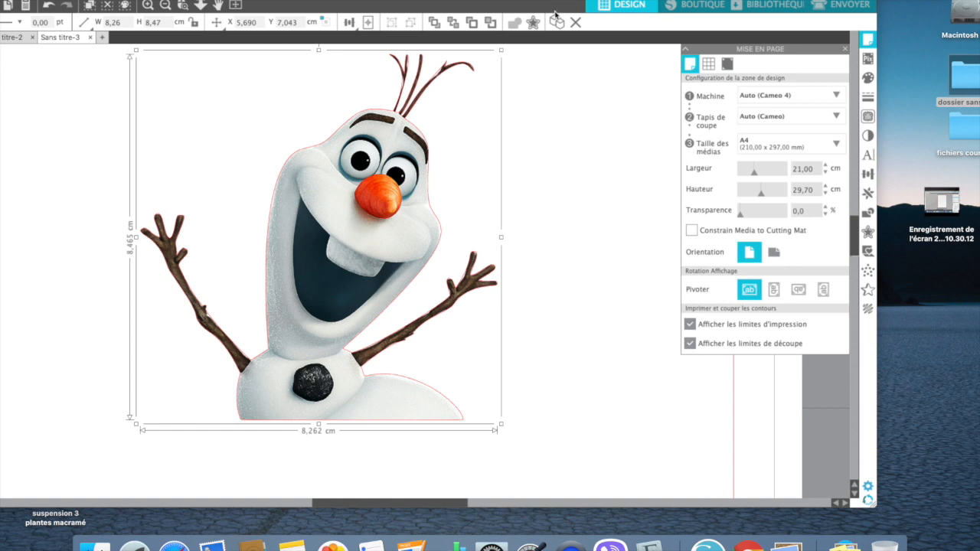
Add a rounded outer offset contour around the snowman at a distance of 0.130 cm.
left_click(532, 25)
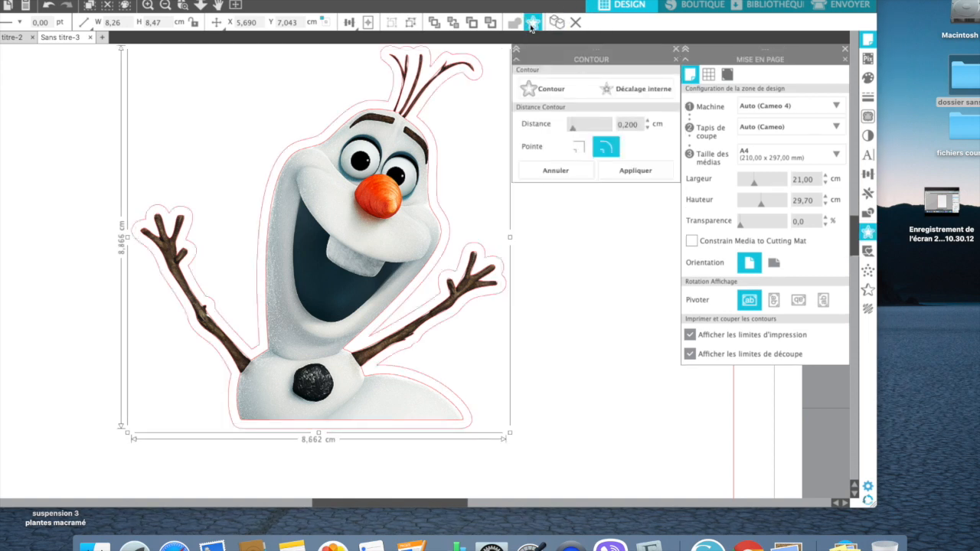
left_click(648, 127)
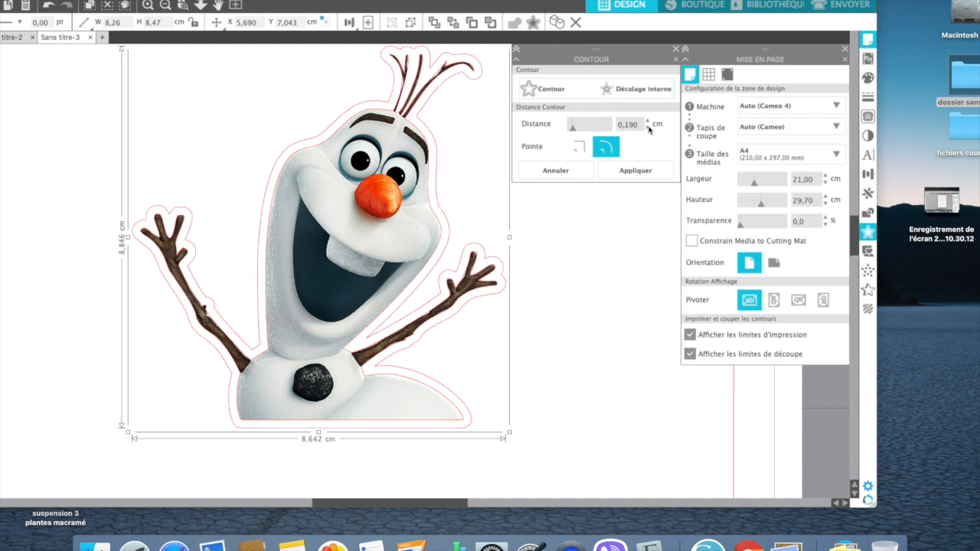
left_click(648, 127)
left_click(648, 127)
left_click(648, 127)
left_click(648, 127)
left_click(648, 127)
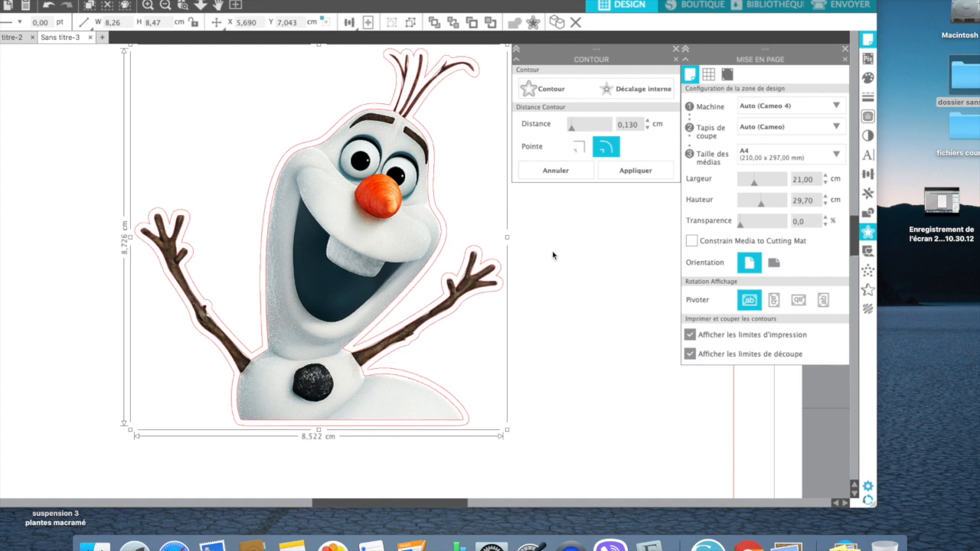
Select the original snowman image and make its inner outline colourless.
left_click(423, 235)
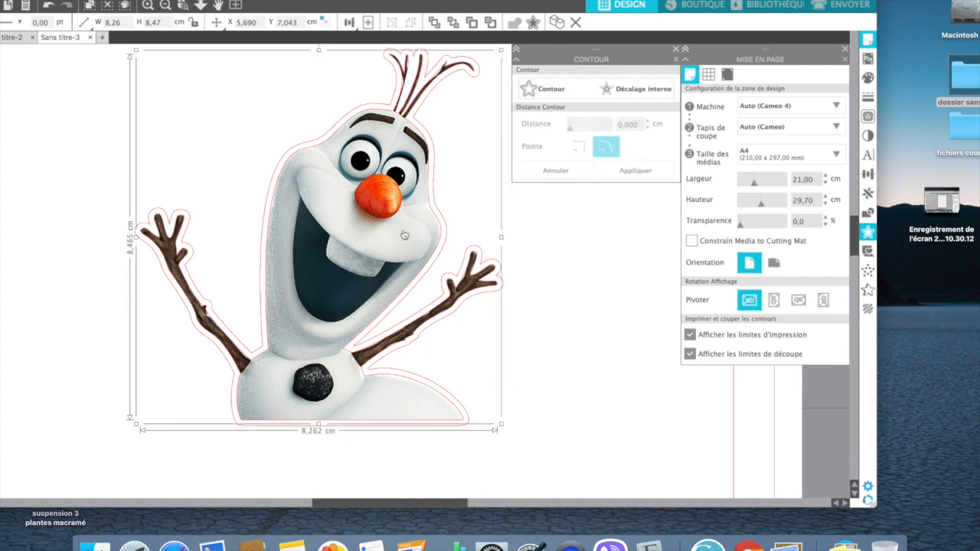
left_click_drag(398, 1, 598, 1)
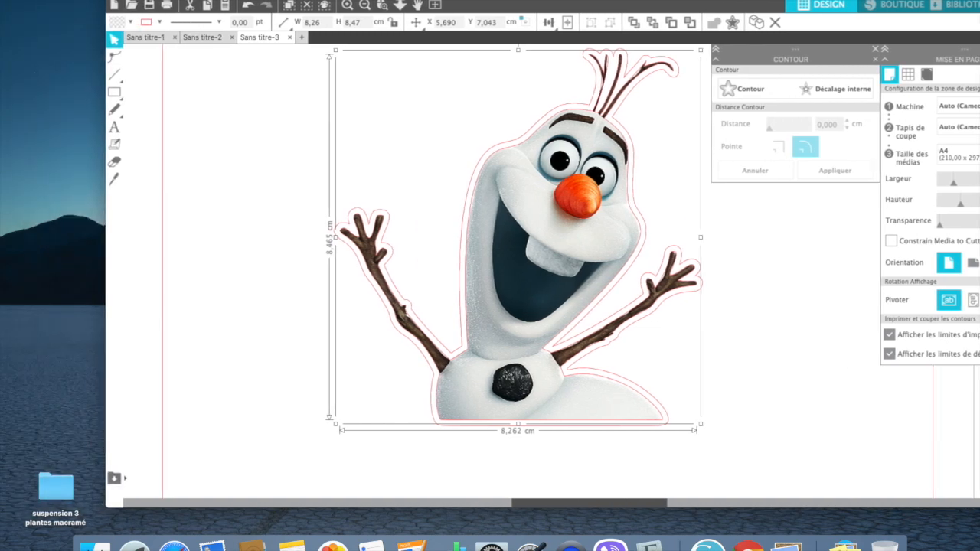
left_click(151, 21)
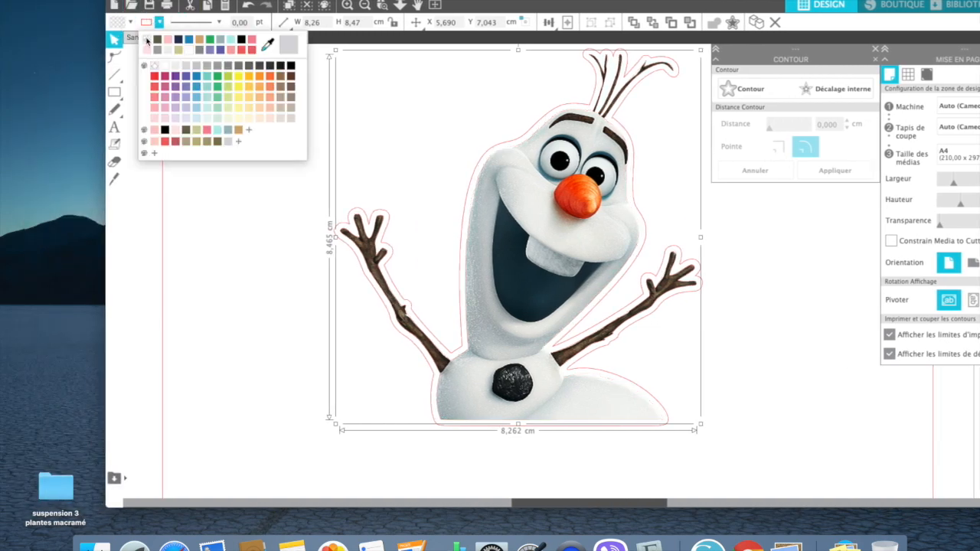
left_click(147, 41)
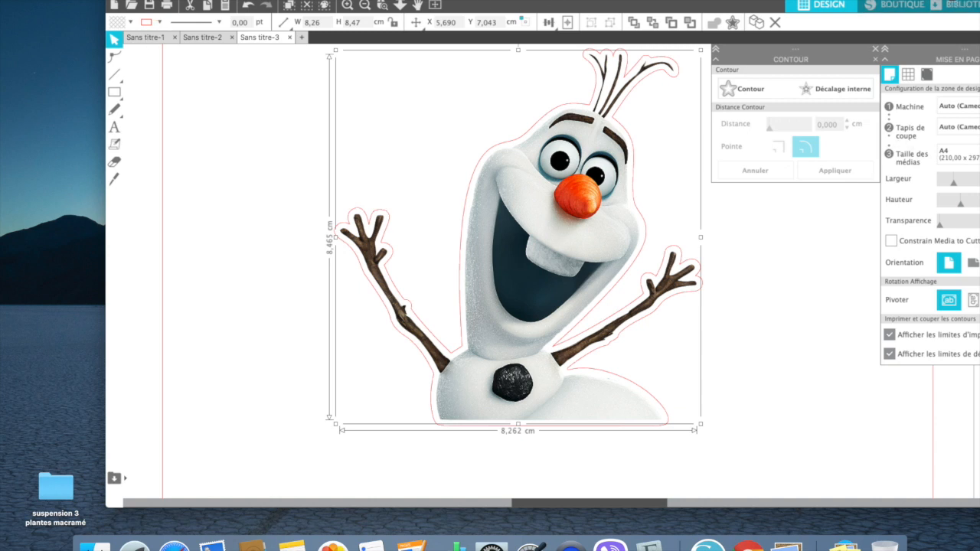
Go to the send settings and switch the cutting mode from Simple to Ligne.
left_click_drag(953, 1, 794, 1)
left_click(888, 11)
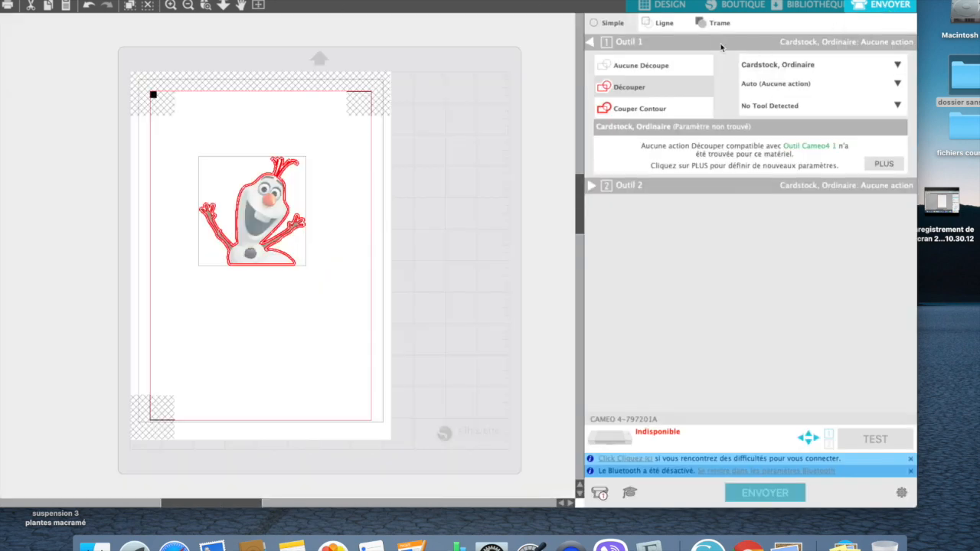
left_click(662, 28)
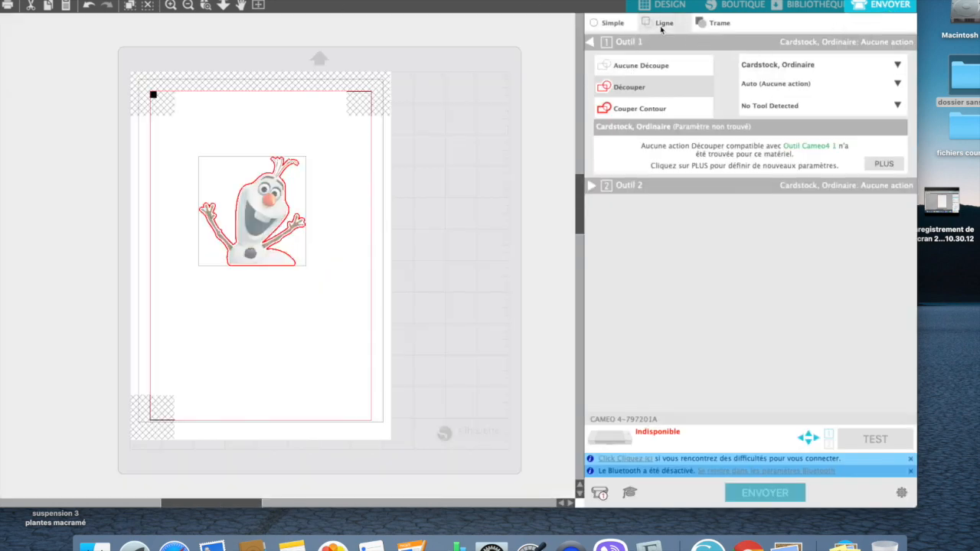